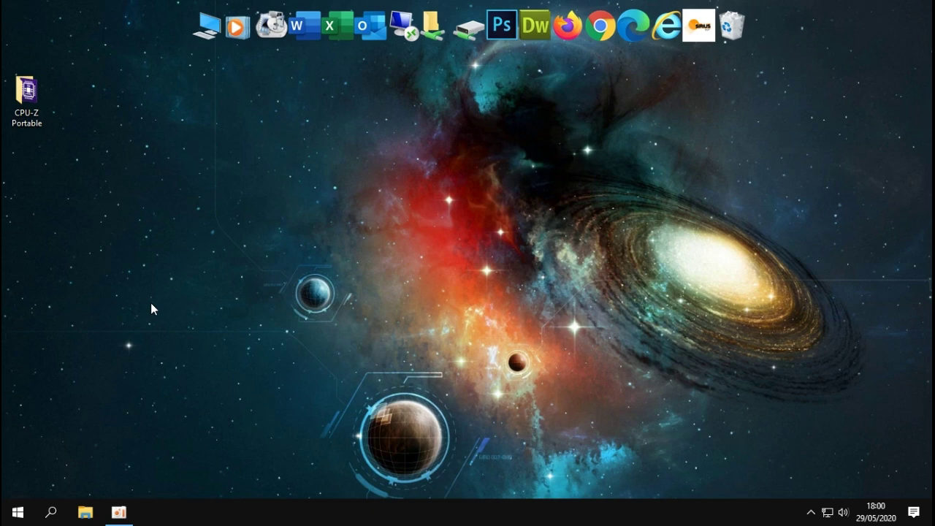
- Open the CPU-Z Portable folder from the desktop, launch CPU-ZPortable and close the folder window
double_click(33, 113)
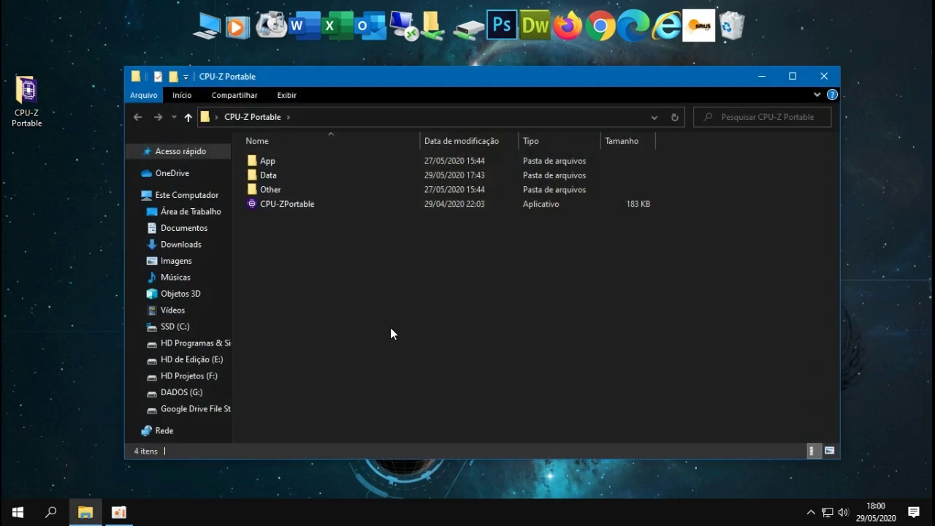
drag(599, 79, 583, 88)
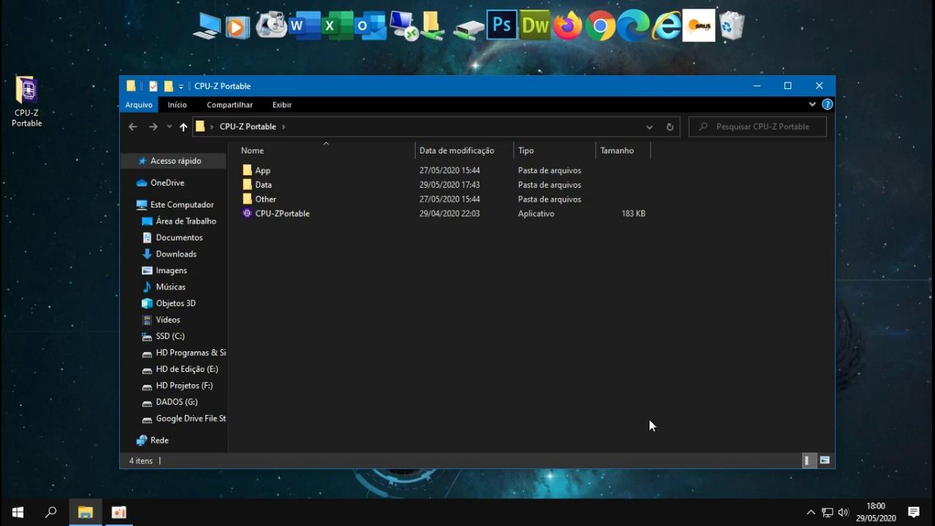
double_click(279, 214)
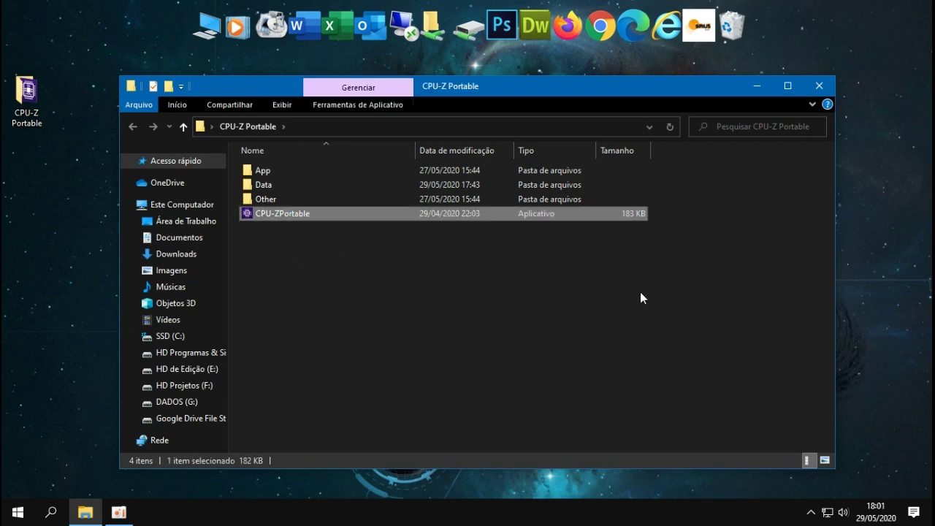
click(818, 88)
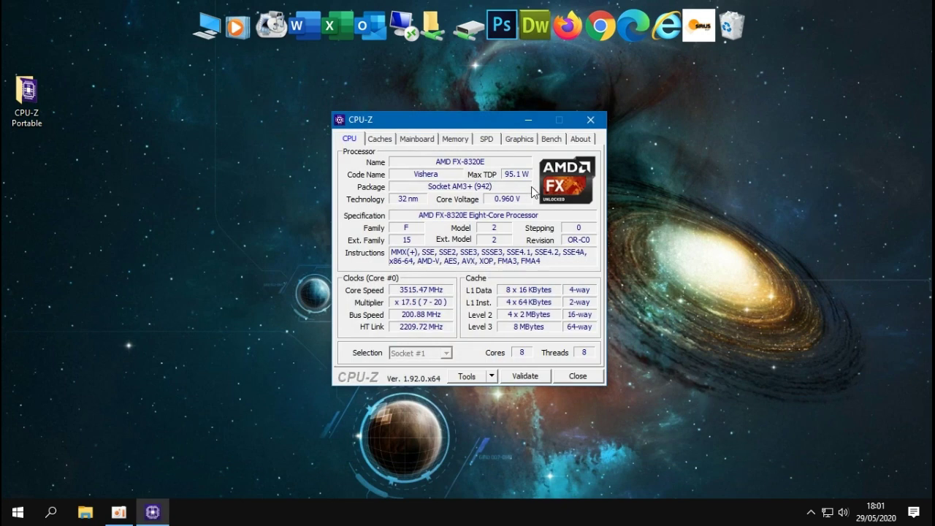
drag(480, 124, 502, 127)
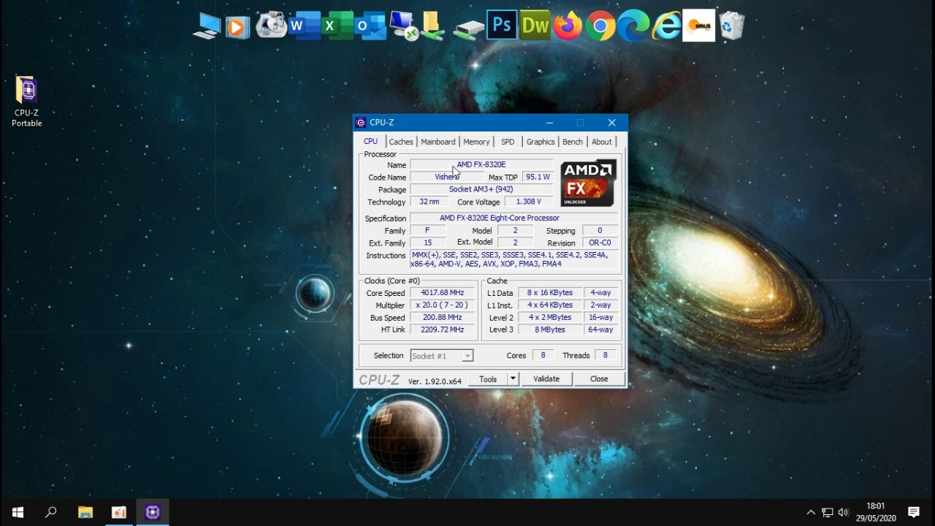
- Check the size of the CPU-Z Portable desktop folder in its properties, then cancel the properties dialog
right_click(27, 86)
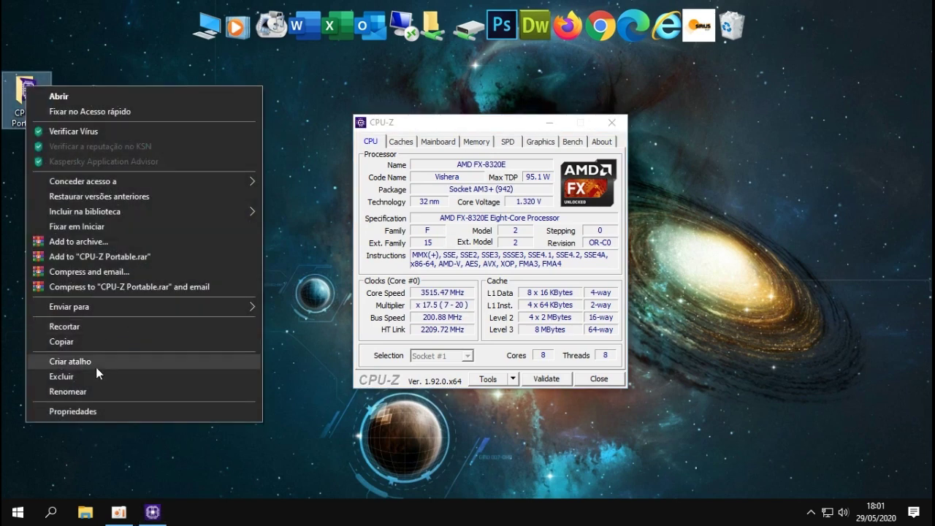
click(111, 410)
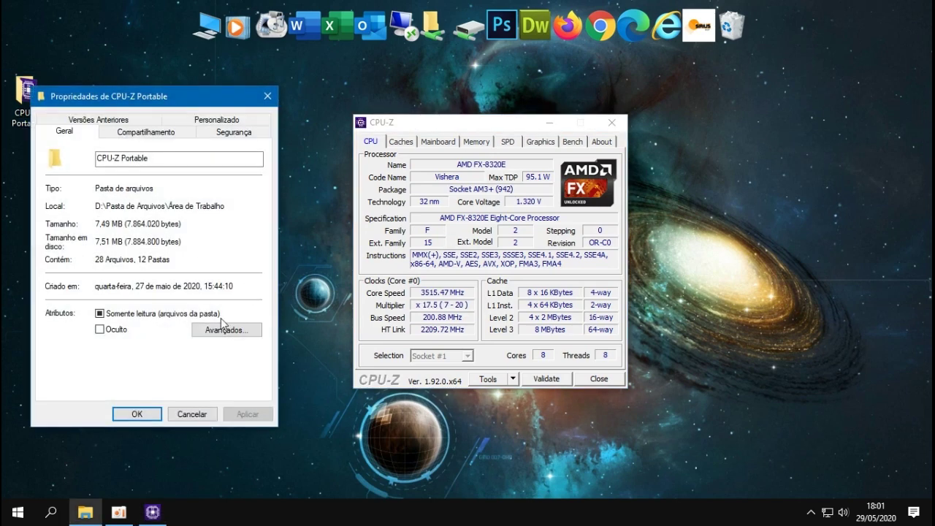
click(201, 414)
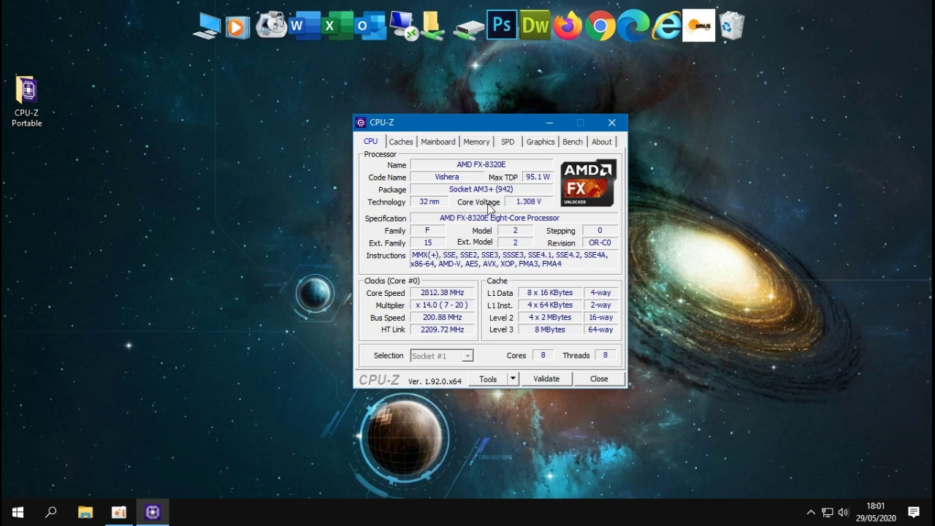
- Examine the mainboard, memory and graphics details in CPU-Z, returning to the mainboard information for the manufacturer and model
click(438, 141)
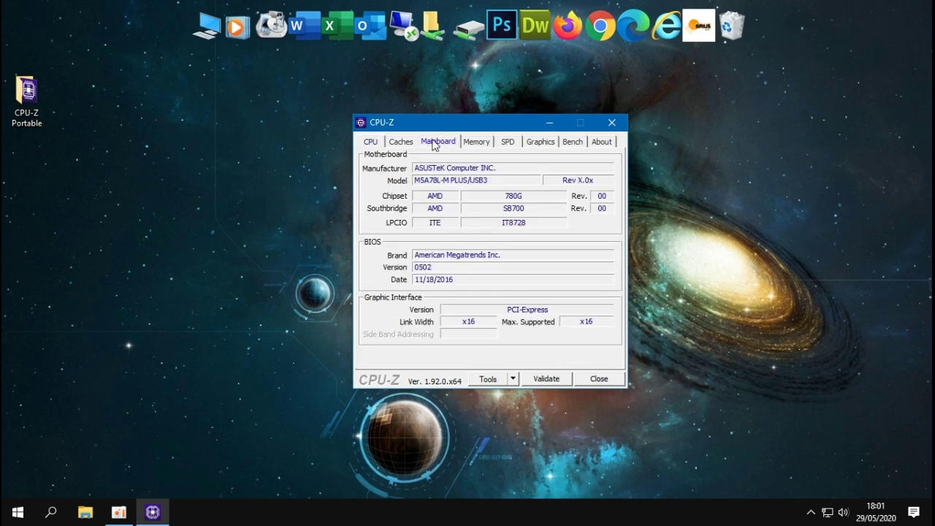
click(479, 145)
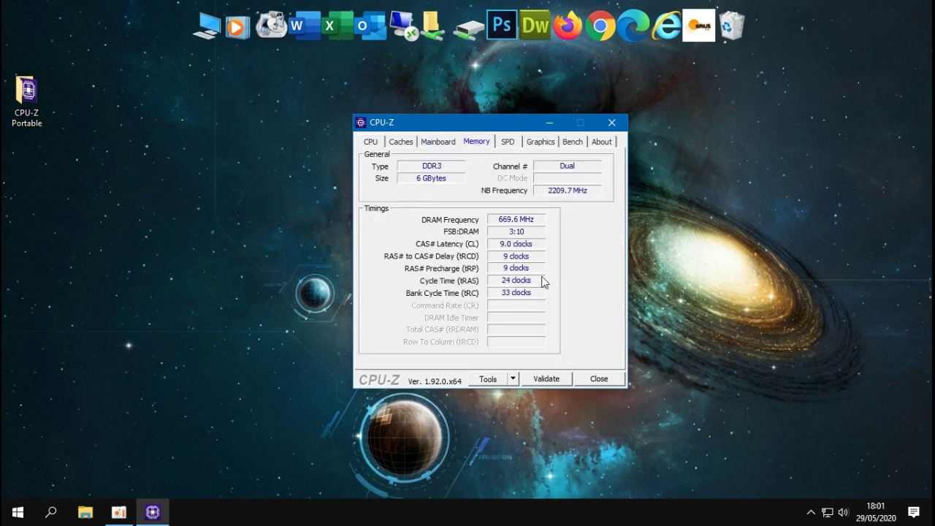
click(548, 144)
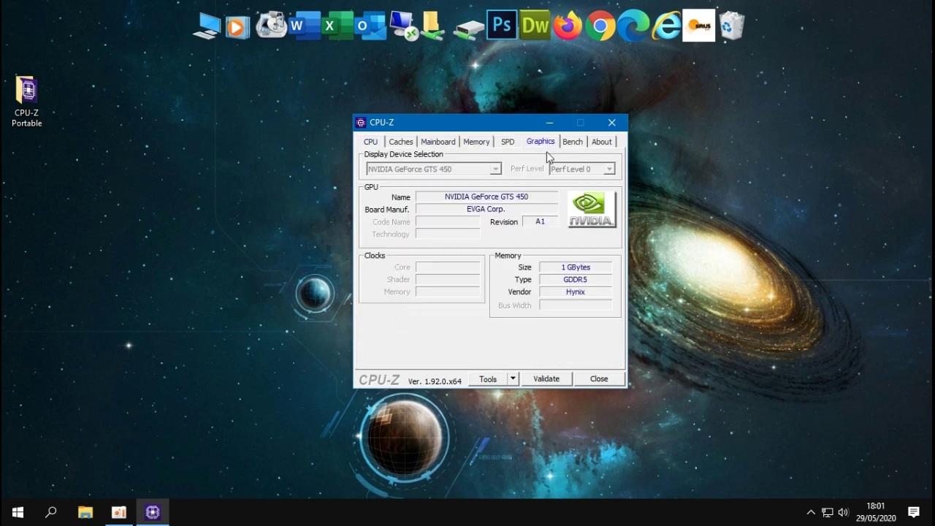
click(441, 143)
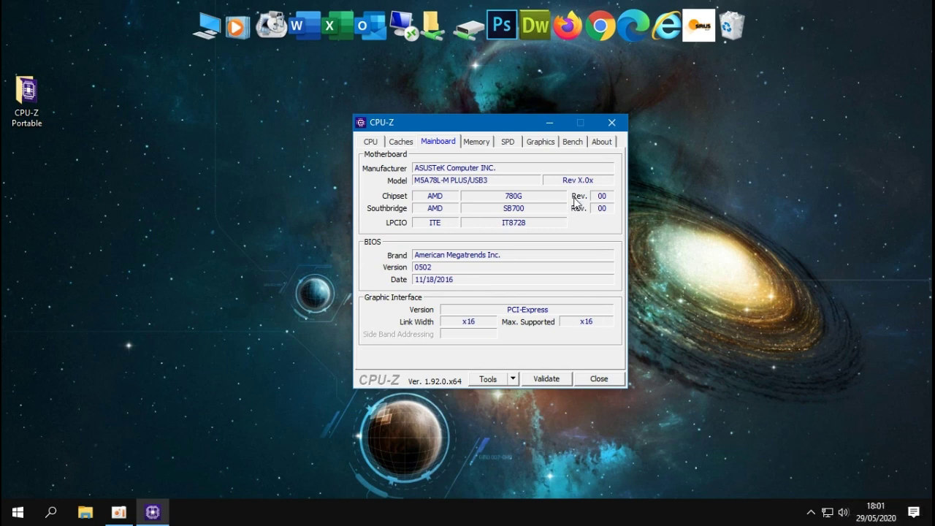
mouse_move(490, 124)
mouse_down()
mouse_move(466, 119)
mouse_move(490, 126)
mouse_up()
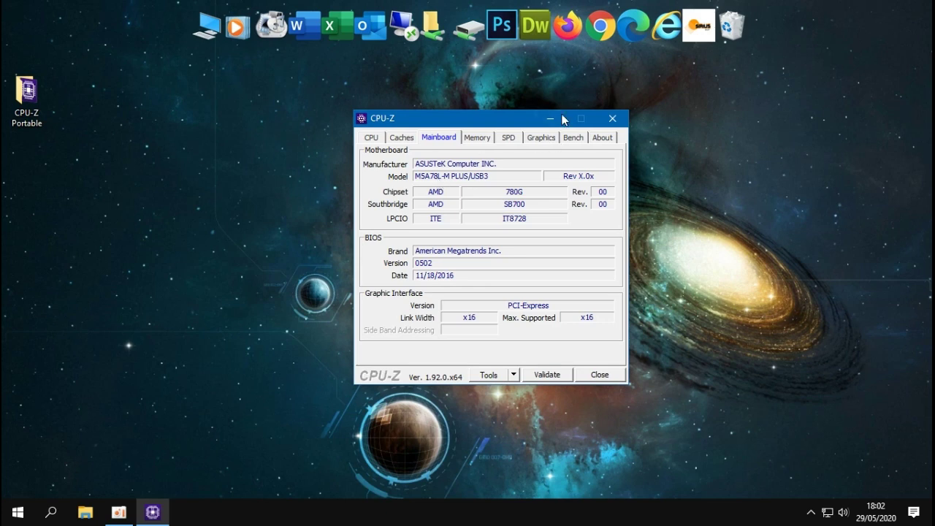
- Switch to Firefox and search Google for the motherboard model "m5a78l-m plus/usb3"
click(568, 26)
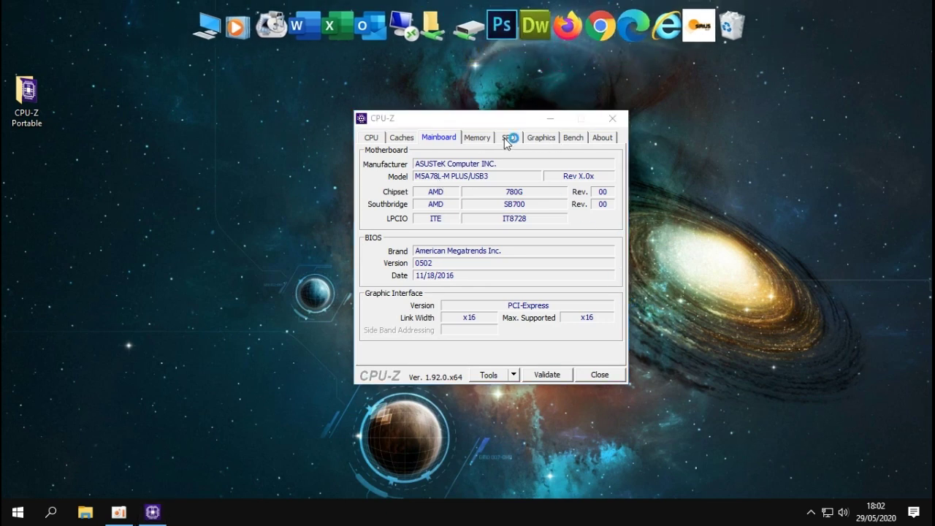
drag(488, 123, 934, 183)
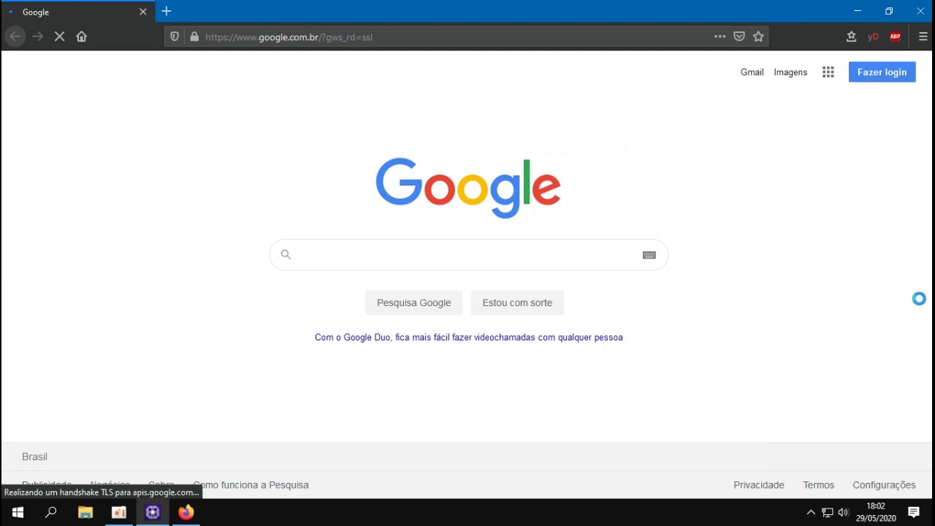
click(358, 265)
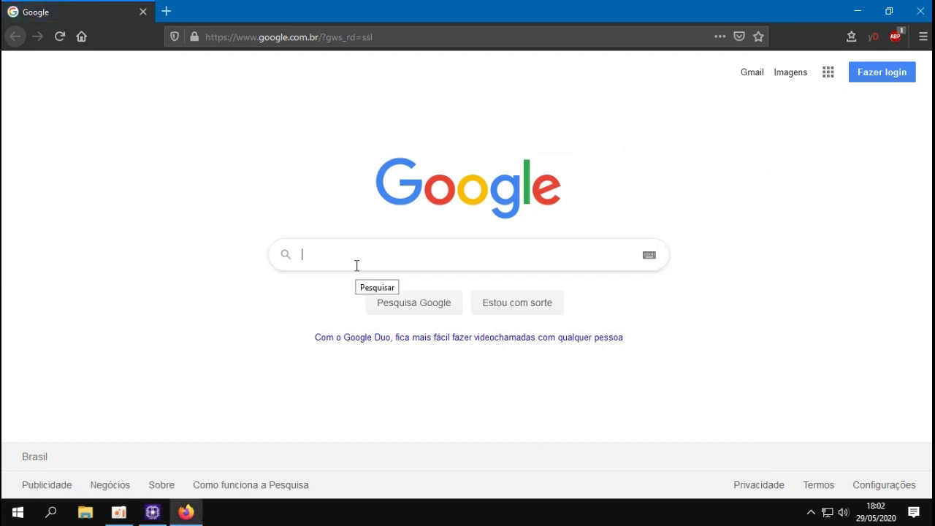
text(m)
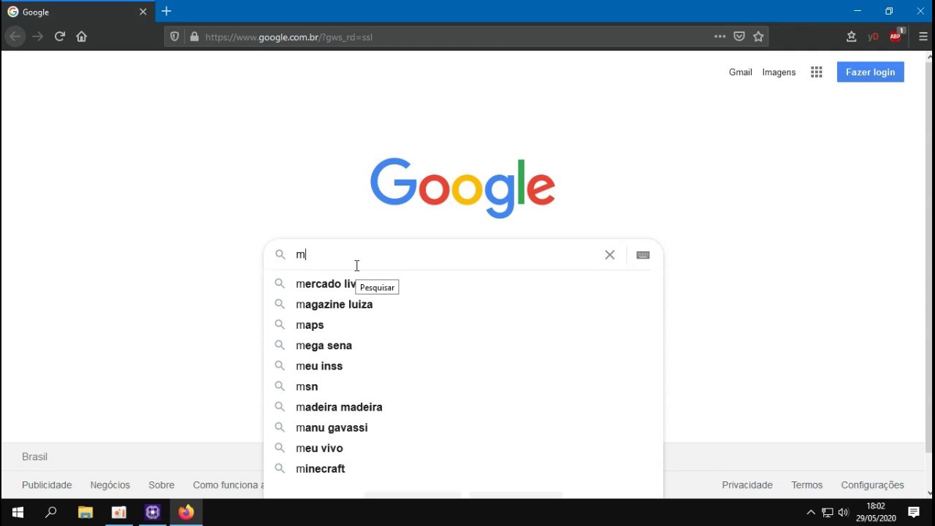
text(5a78)
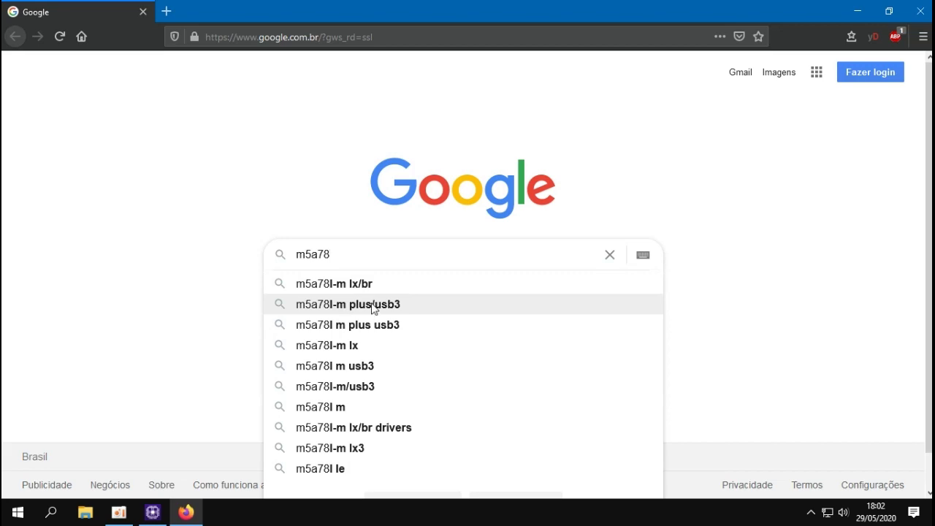
click(396, 304)
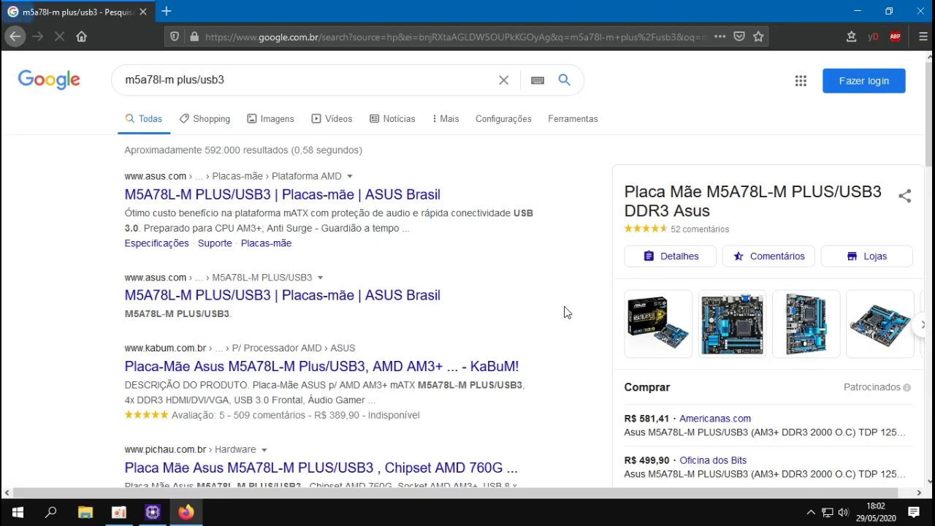
- Refine the search to "m5a78l-m plus/usb3 drivers" and open the ASUS Driver & Tools result for the board
scroll(497, 377, down, 6)
scroll(492, 373, up, 4)
scroll(469, 363, up, 3)
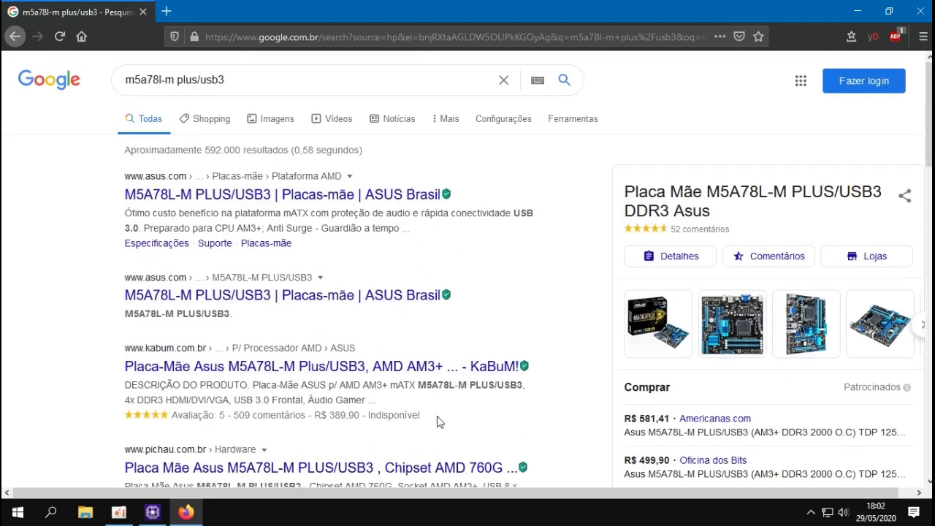
click(280, 82)
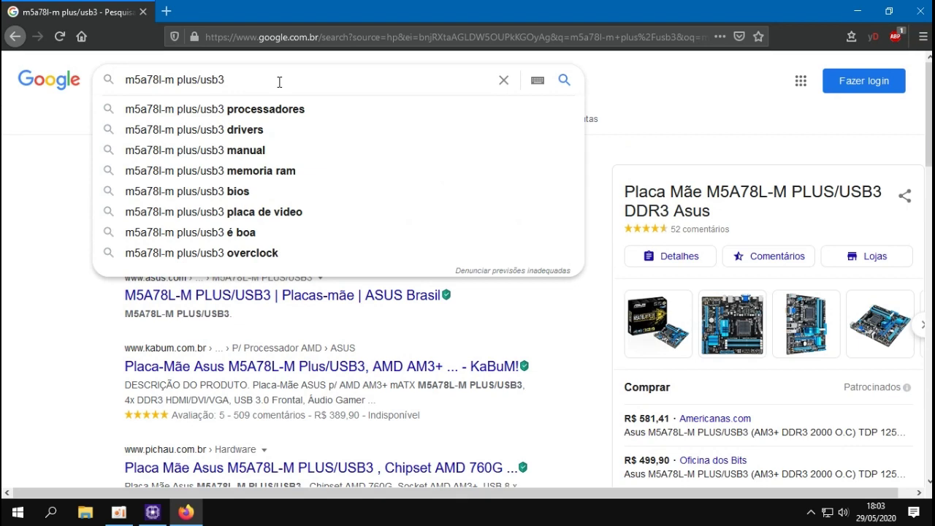
text(d)
click(269, 110)
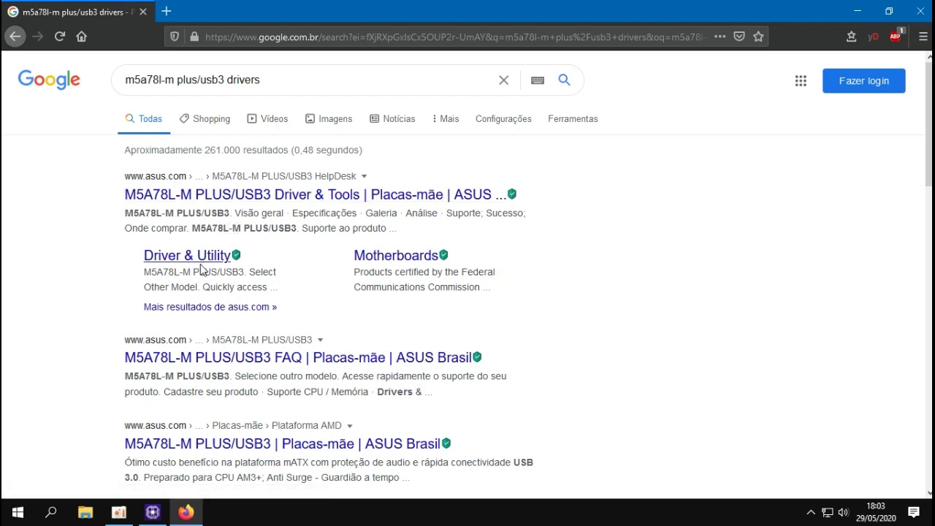
click(165, 194)
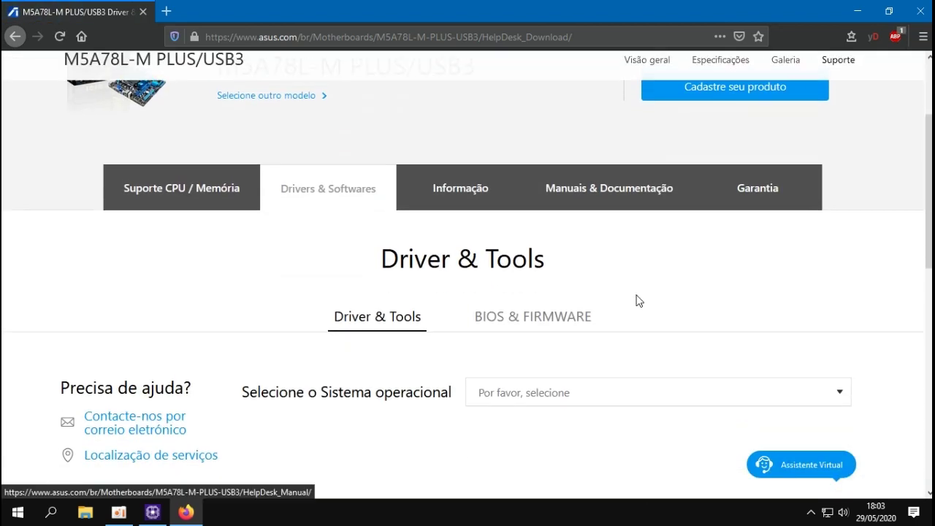
- Select Windows 7 64-bit as the operating system for the motherboard's drivers and review the VGA and BIOS downloads
scroll(636, 299, down, 5)
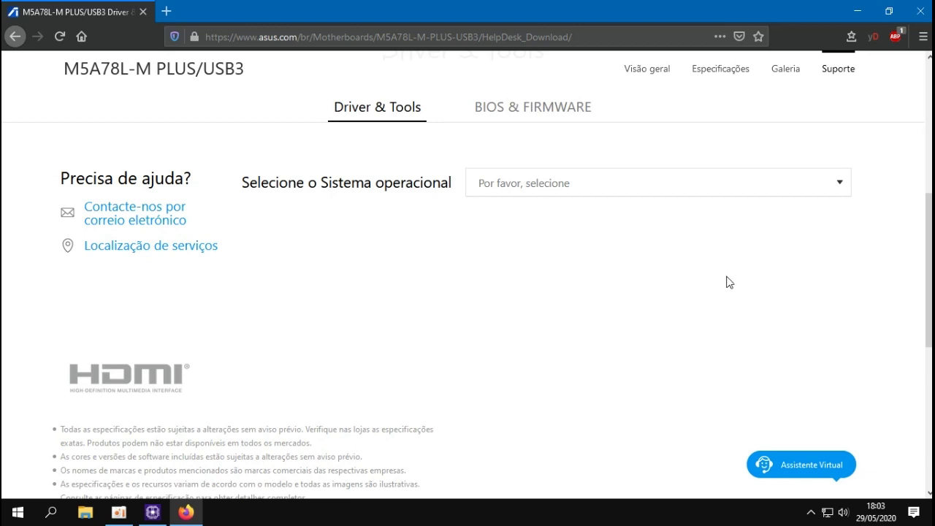
scroll(514, 322, up, 2)
scroll(514, 321, down, 1)
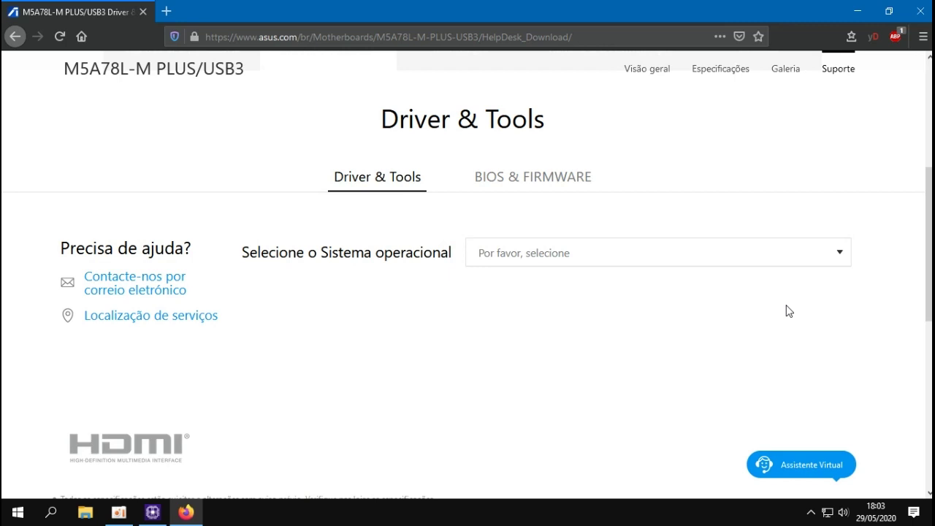
click(843, 256)
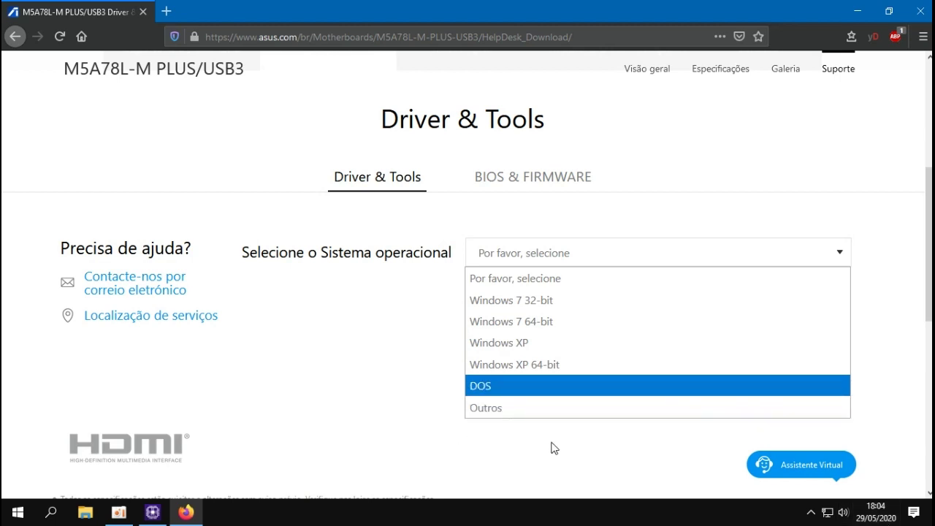
click(583, 319)
scroll(584, 446, down, 1)
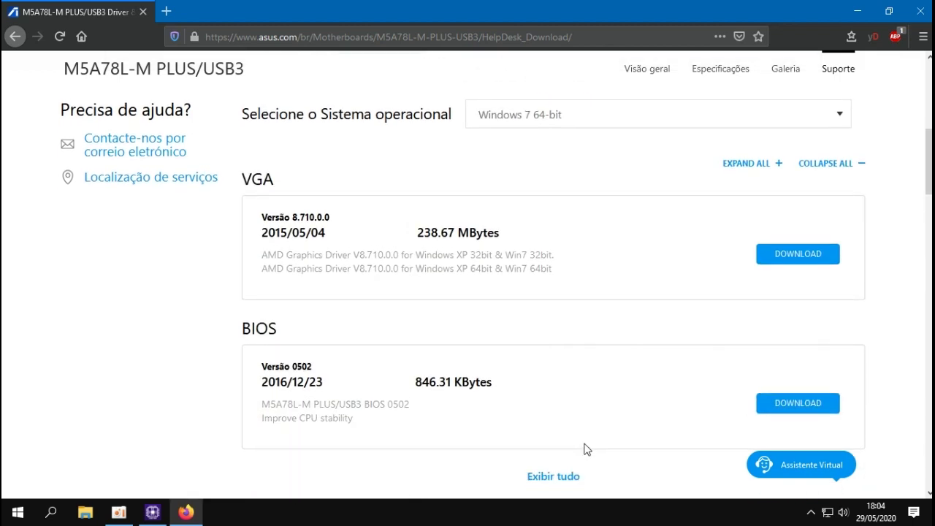
scroll(587, 448, up, 3)
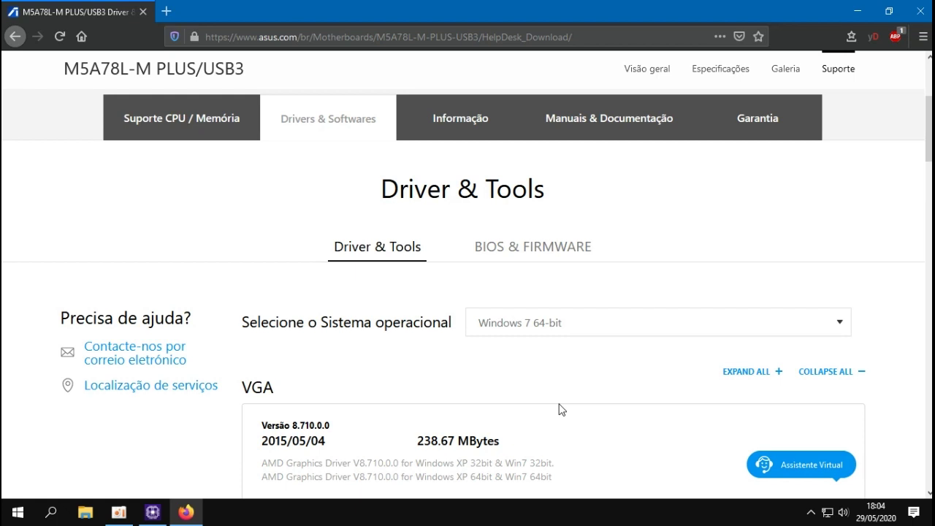
scroll(560, 409, down, 3)
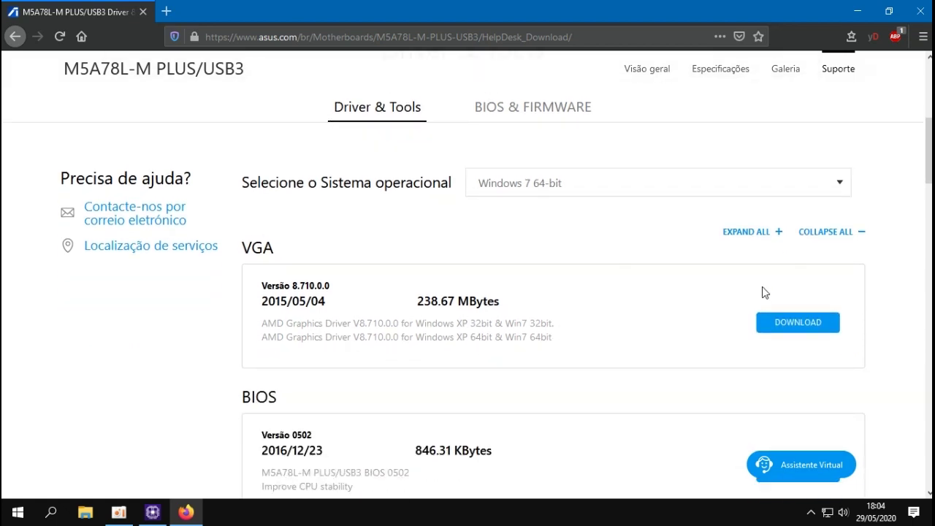
- Review the operating systems offered for the motherboard's drivers, keeping Windows 7 64-bit selected
click(840, 184)
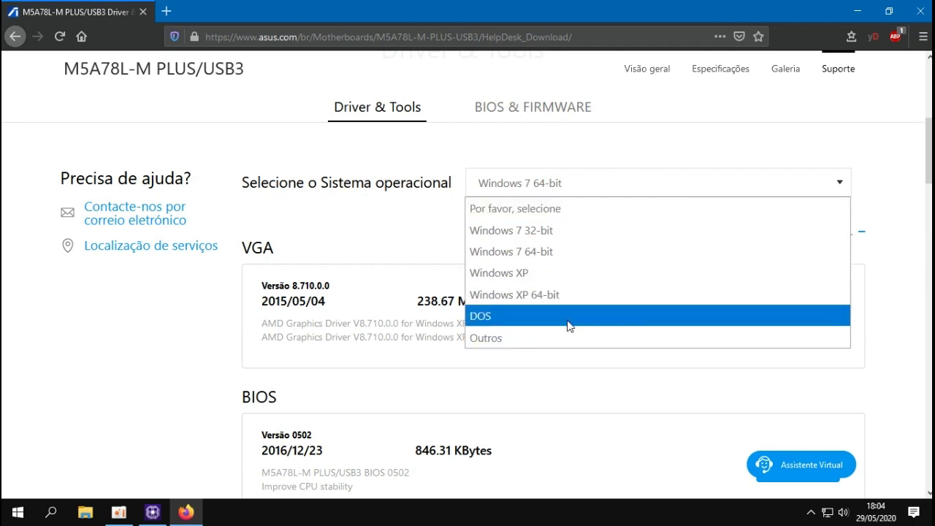
click(136, 389)
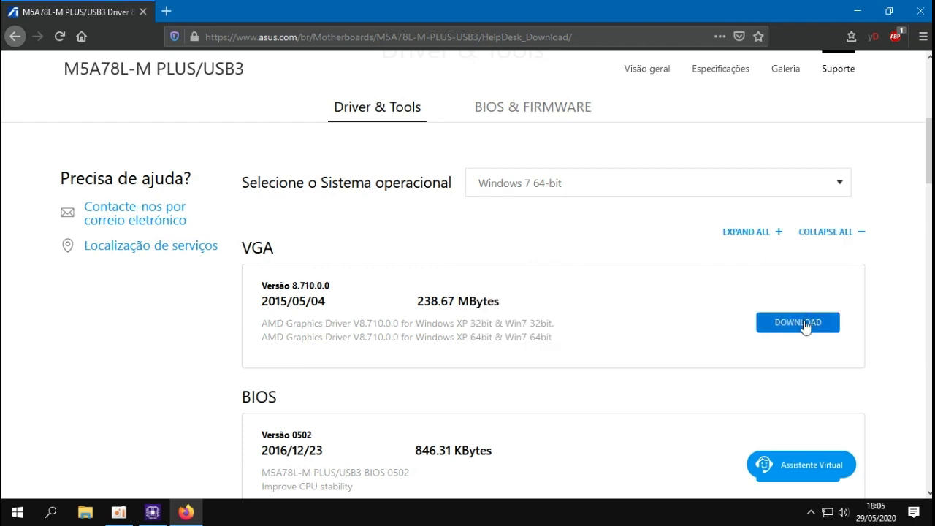
click(845, 187)
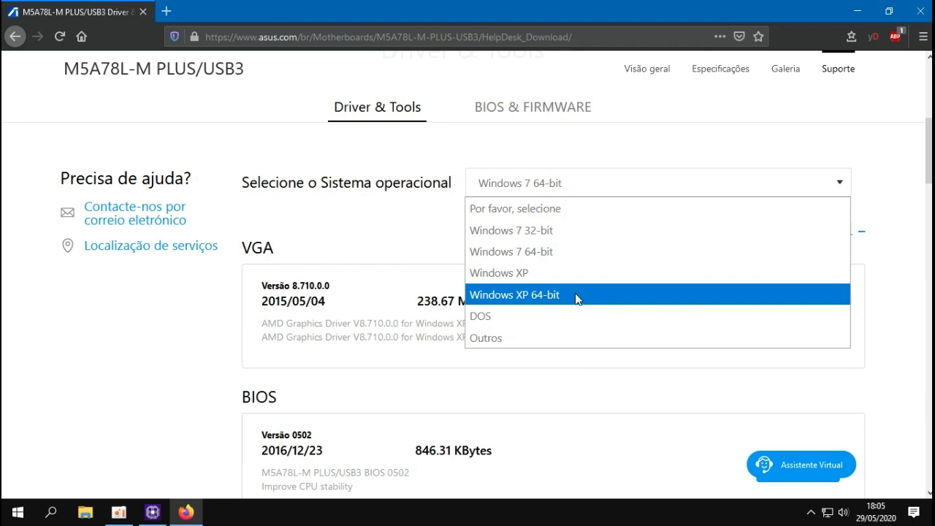
click(910, 223)
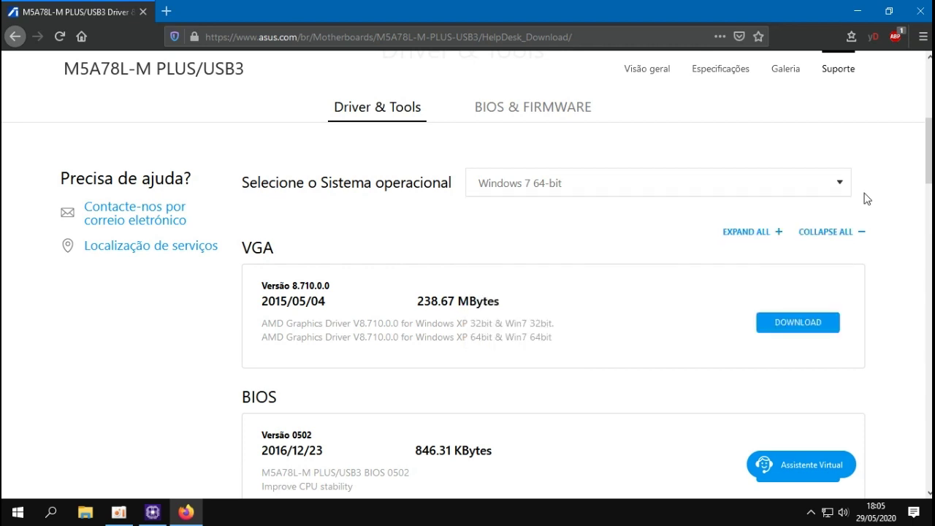
- Switch to CPU-Z and check the motherboard model against the one on the ASUS support page
click(152, 512)
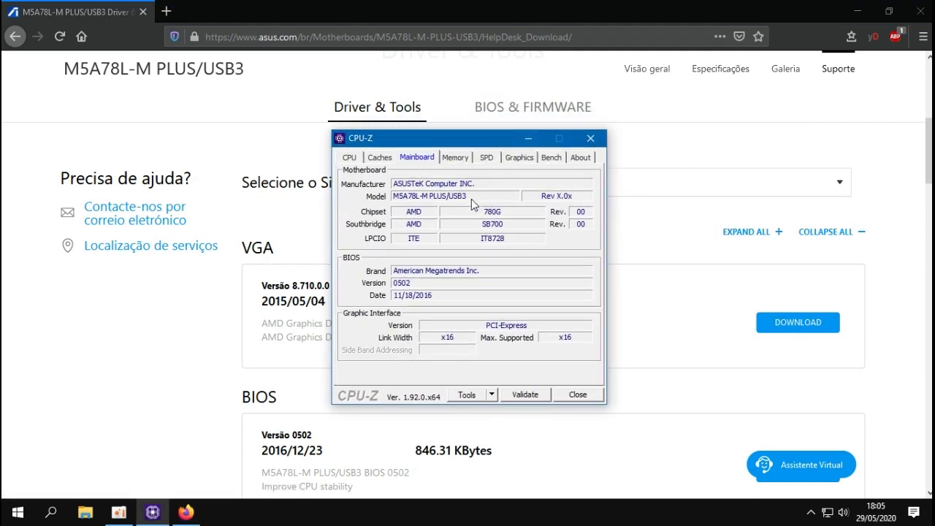
drag(399, 142, 433, 143)
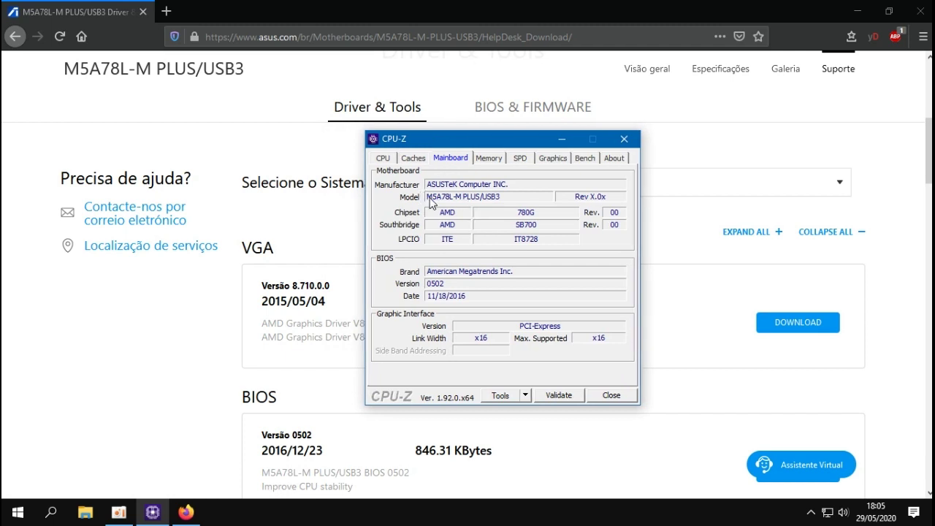
- Close the browser and review the processor details and the motherboard details in CPU-Z
click(923, 16)
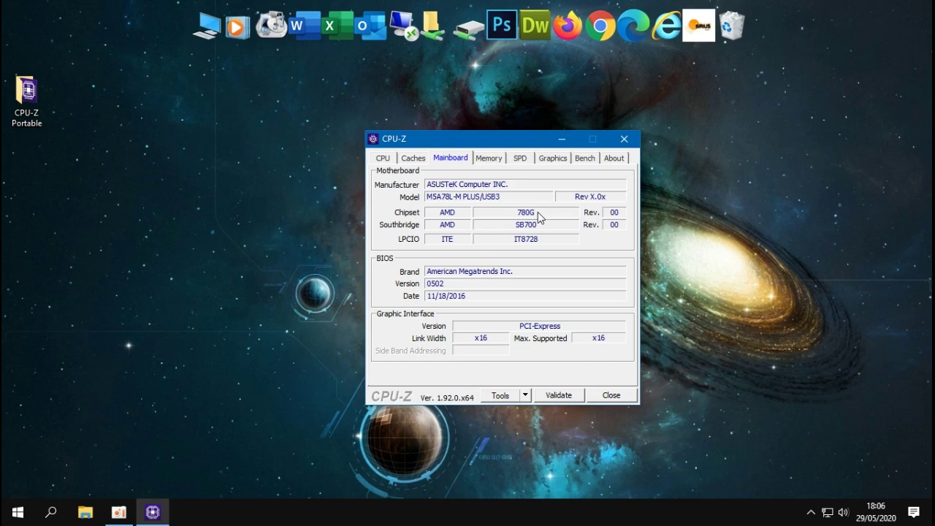
click(383, 160)
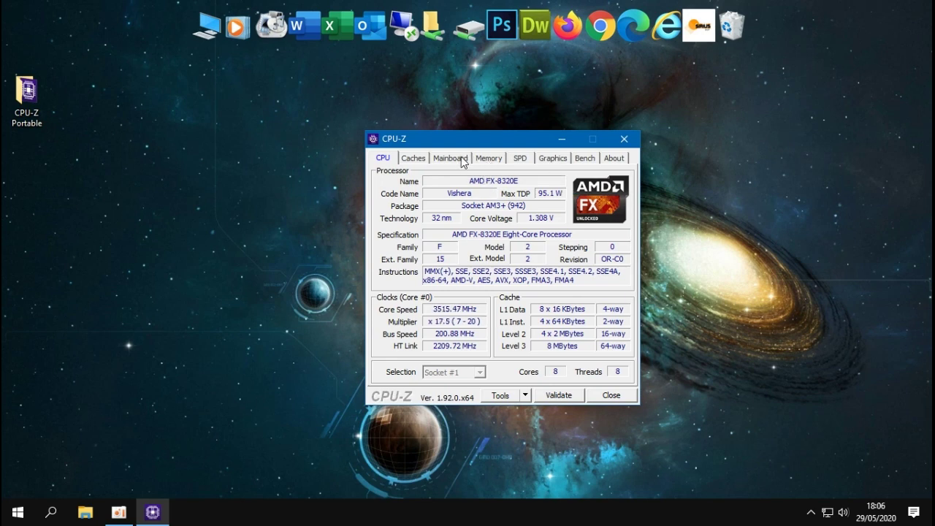
click(461, 160)
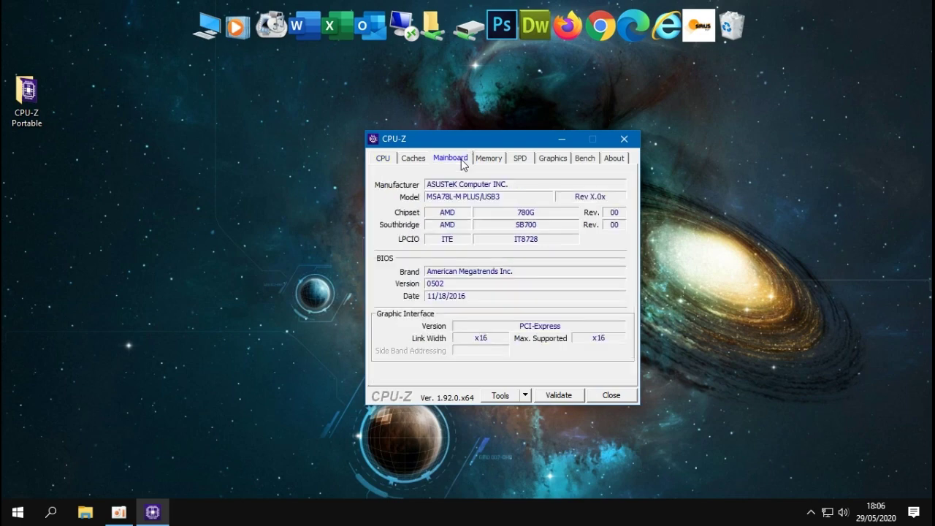
- Open Firefox and search Google for "intel sandy bridge"
click(568, 54)
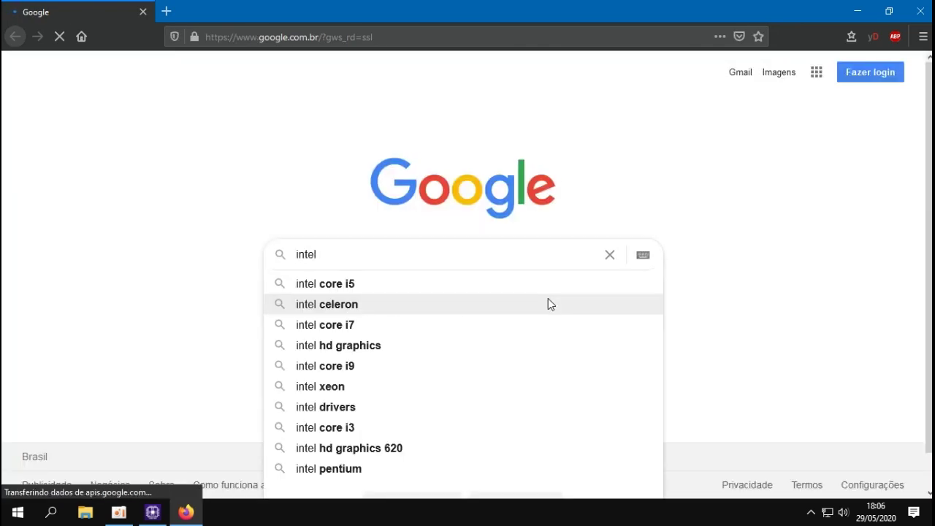
text(san)
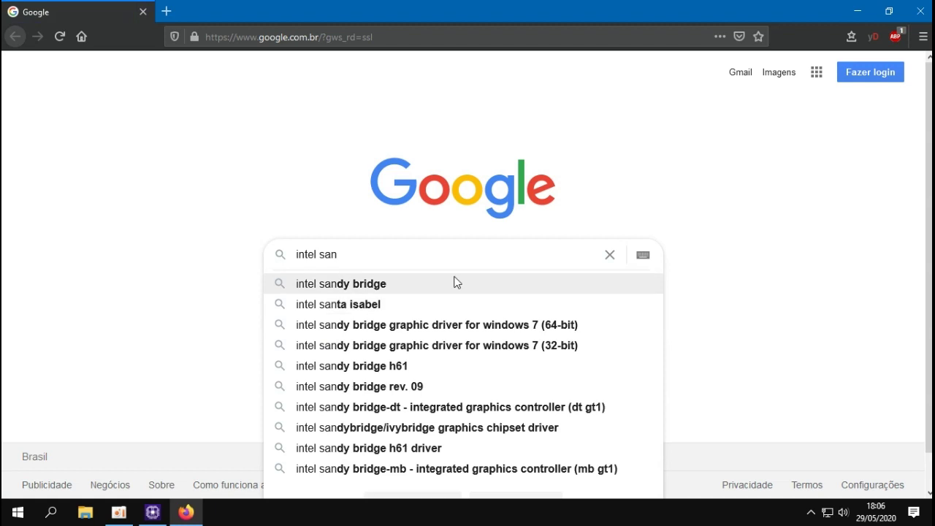
click(370, 287)
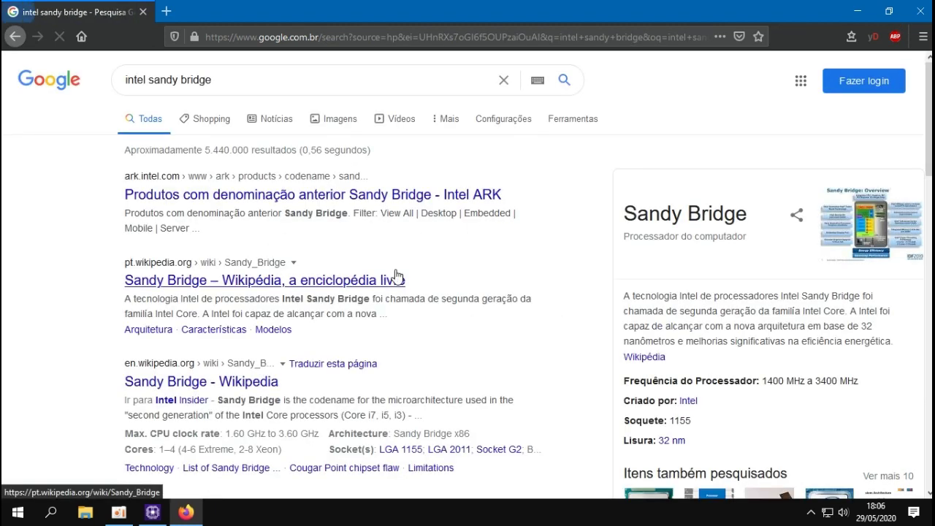
- Refine the search to "chipset intel sandy bridge driver" and open Intel's "Downloads para Chipsets" result
click(276, 81)
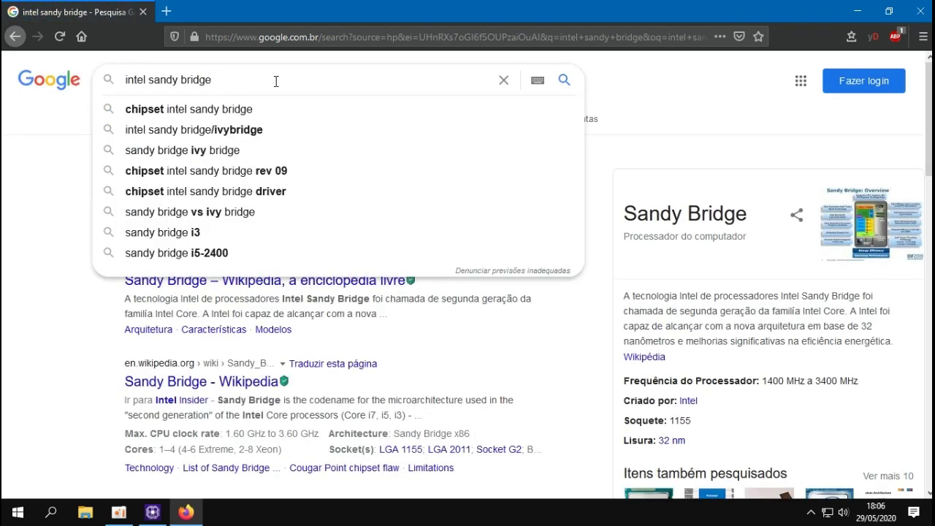
click(244, 109)
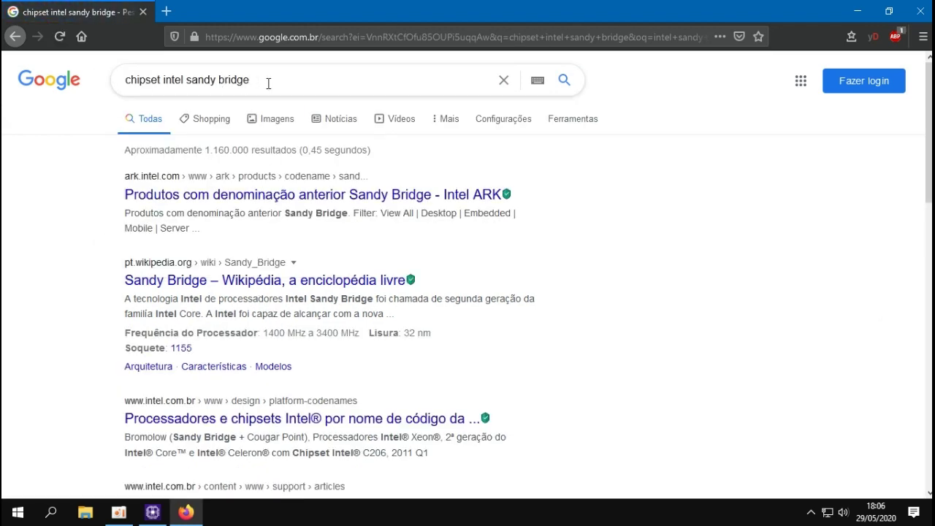
click(277, 82)
click(268, 129)
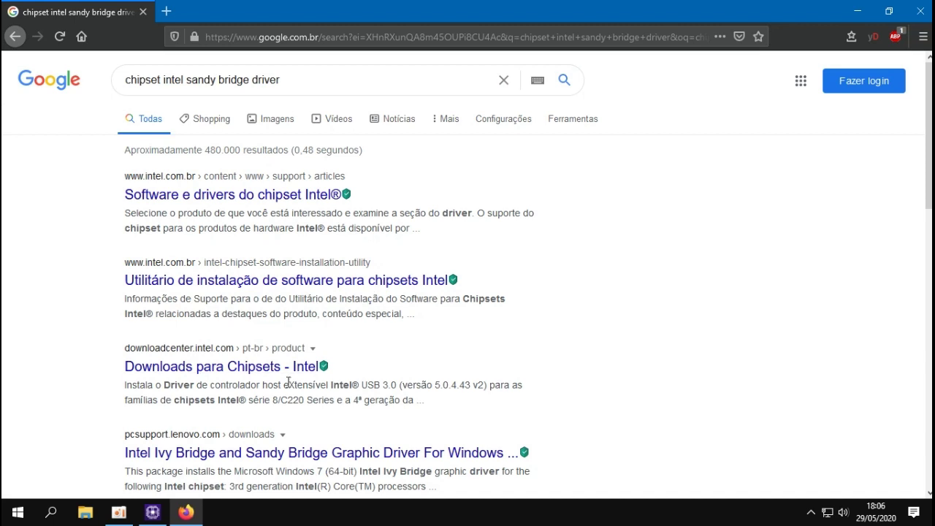
click(205, 368)
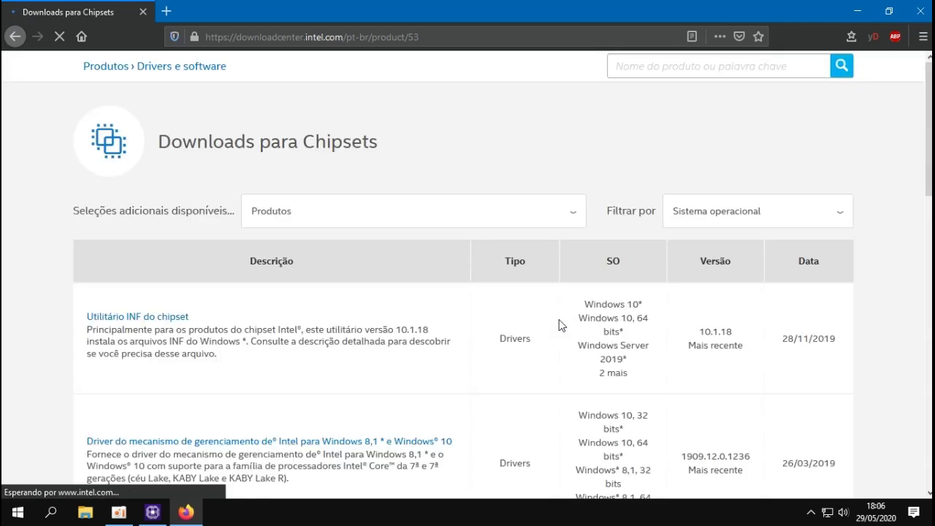
- Examine the listed Intel chipset drivers with their operating systems and versions, and close the browser to return to CPU-Z
scroll(593, 380, down, 3)
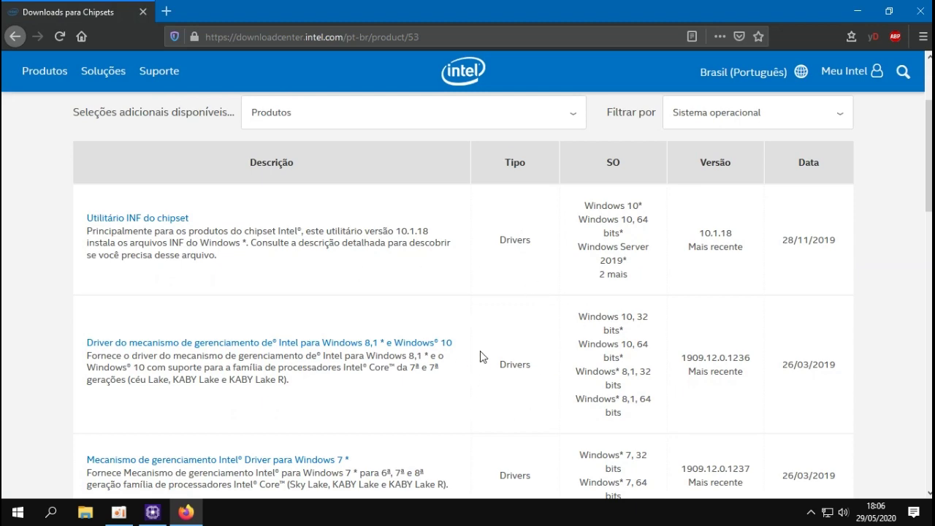
scroll(489, 351, down, 2)
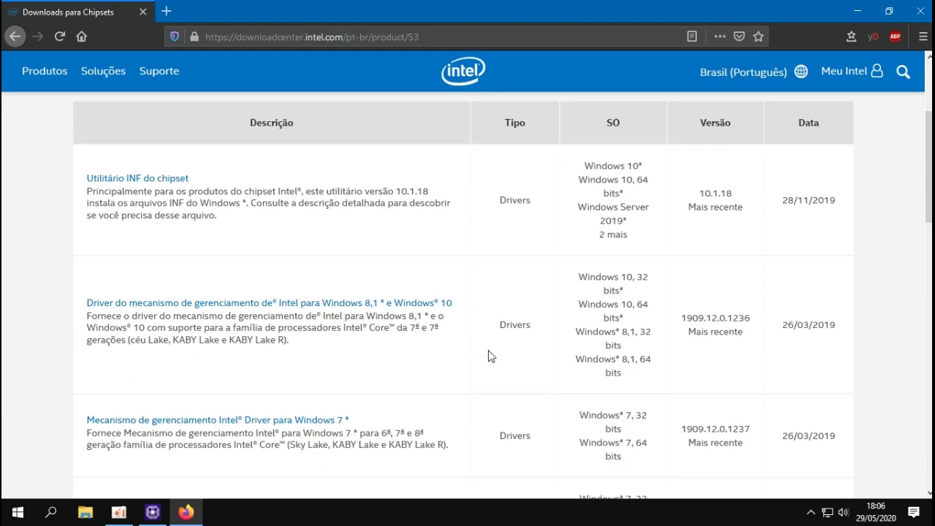
scroll(488, 354, up, 3)
scroll(488, 331, down, 3)
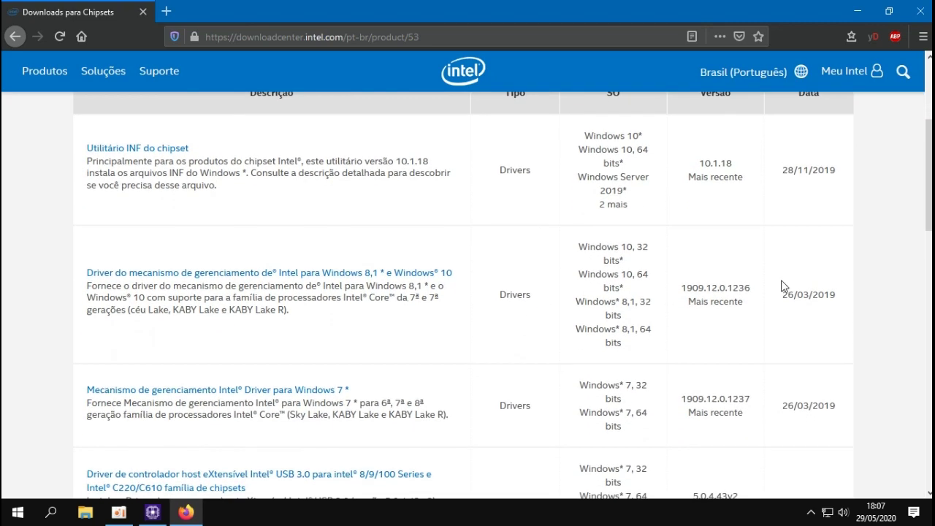
scroll(751, 295, down, 3)
scroll(588, 355, down, 3)
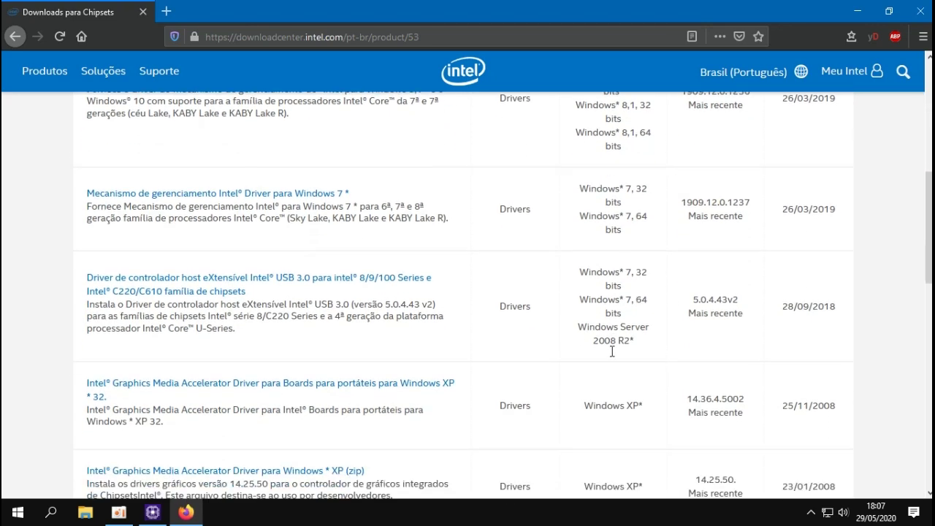
scroll(391, 320, down, 3)
scroll(203, 315, down, 1)
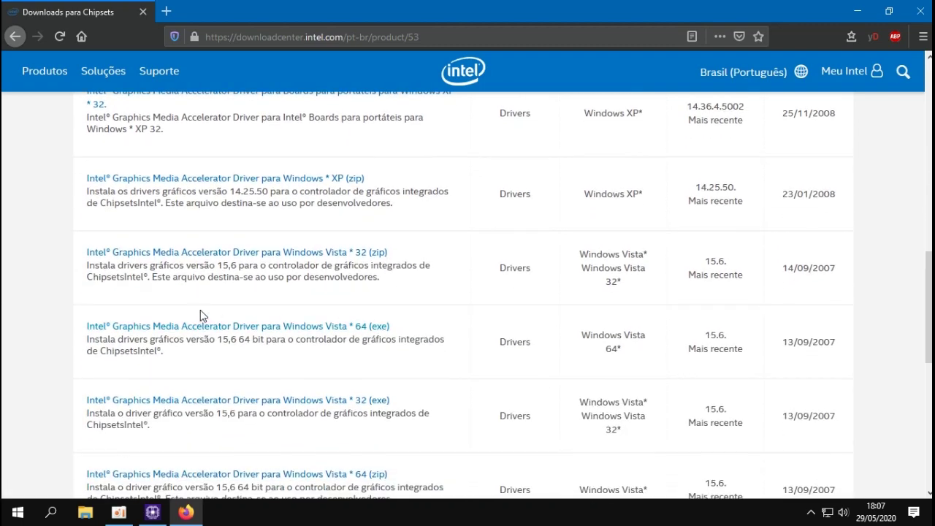
scroll(385, 381, down, 3)
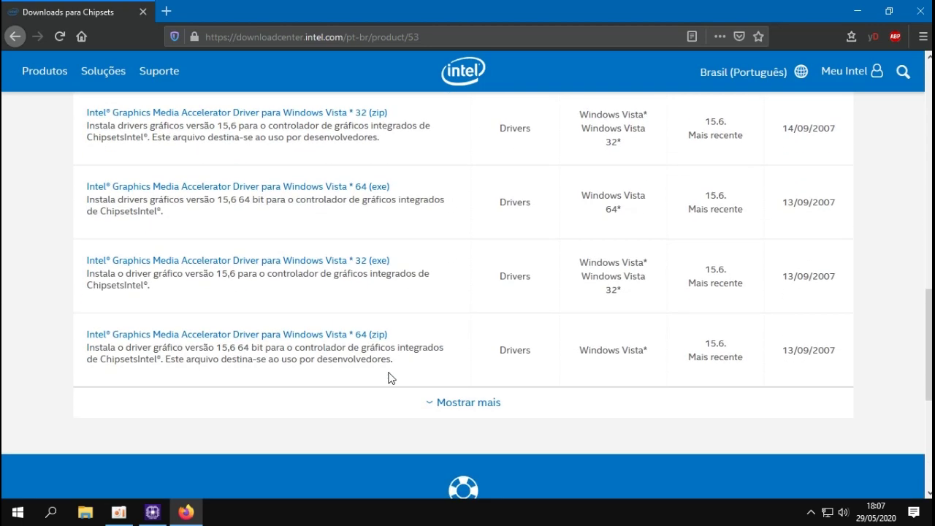
scroll(390, 377, up, 18)
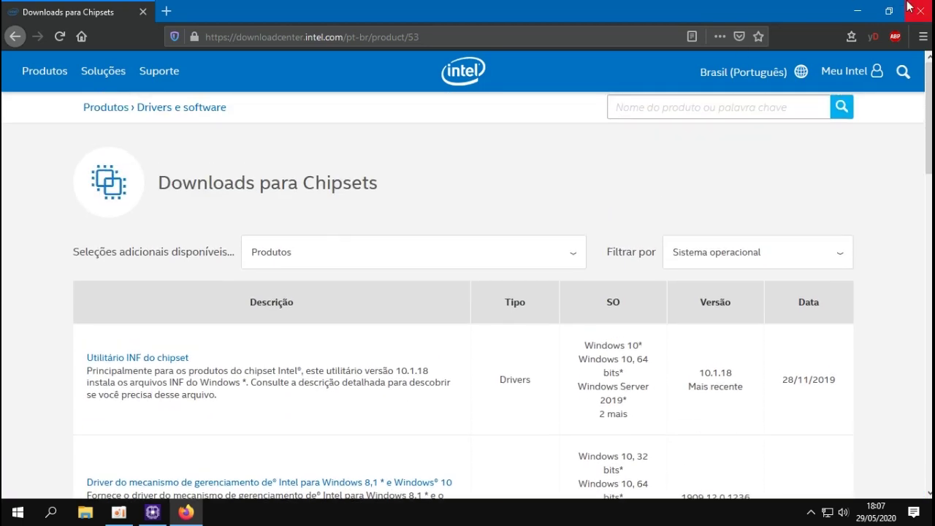
click(919, 11)
mouse_move(502, 135)
mouse_down()
mouse_move(442, 97)
mouse_move(493, 128)
mouse_up()
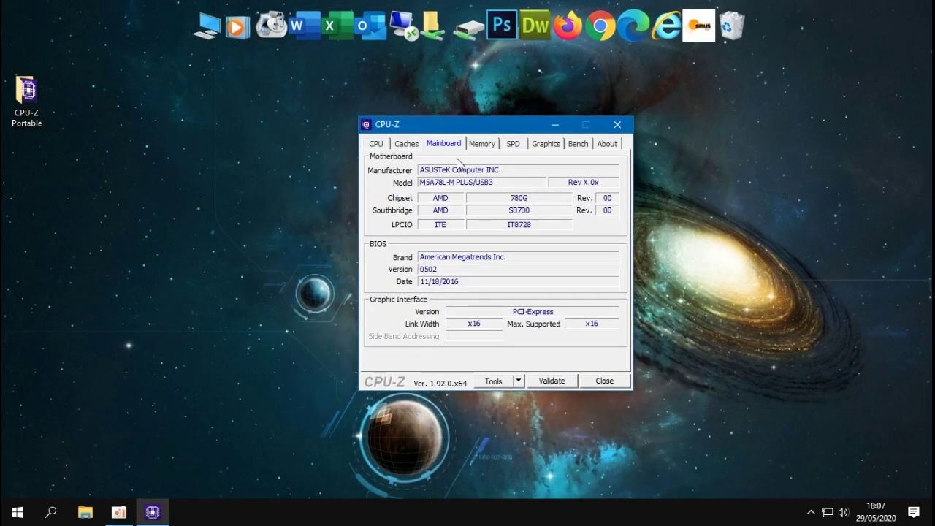